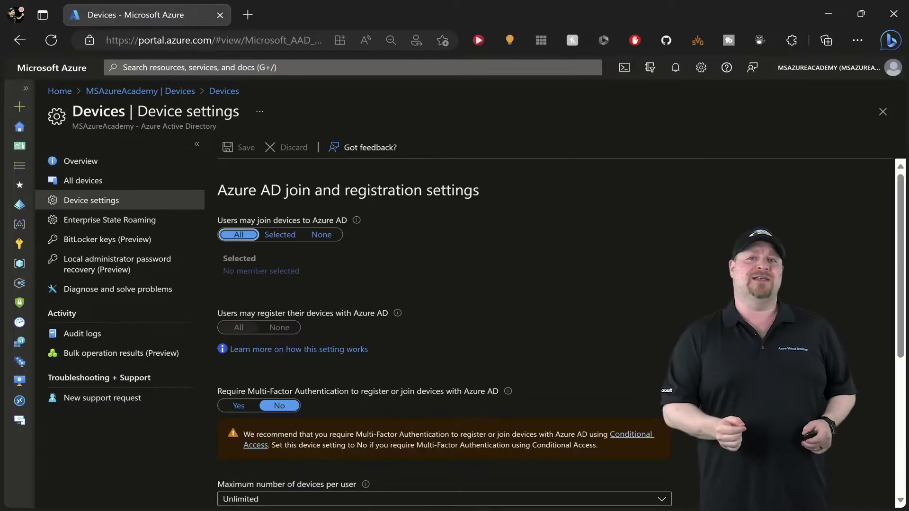
# Set 'Enable Azure AD Local Administrator Password Solution (LAPS)' to Yes in the device settings
pyautogui.scroll(-5, 444, 331)
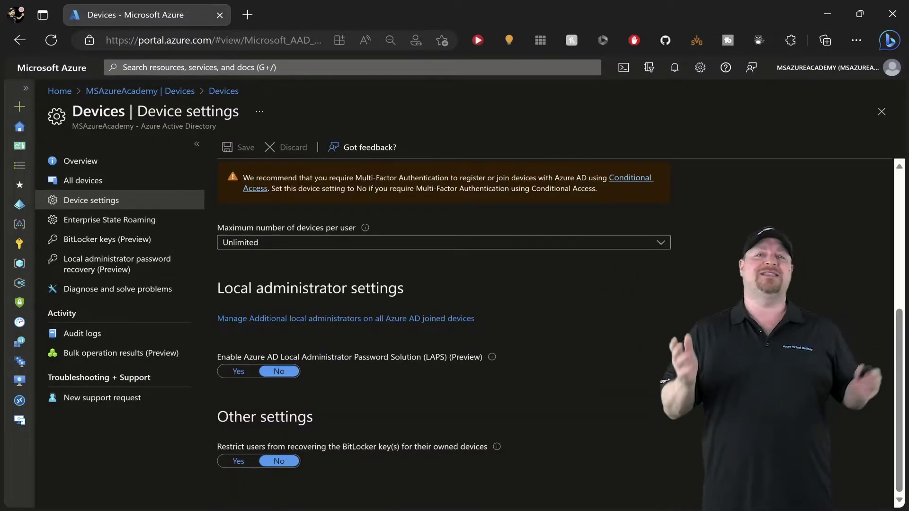
pyautogui.click(238, 371)
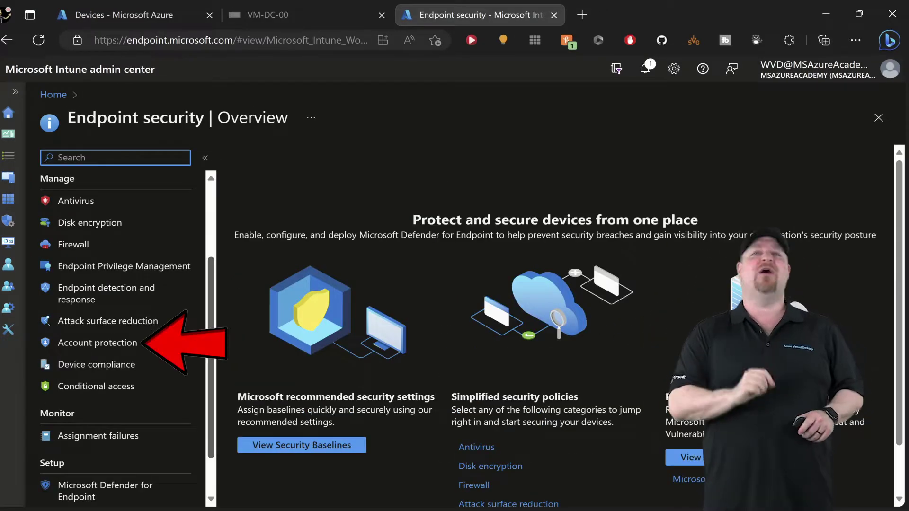
# Create a Windows LAPS account protection profile for Windows 10 and later and reach its backup directory options
pyautogui.click(98, 343)
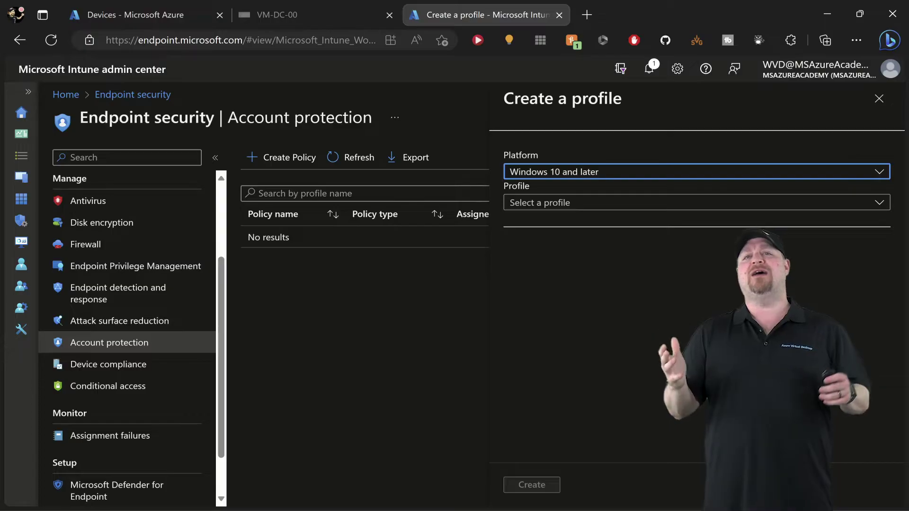
pyautogui.click(696, 203)
pyautogui.click(596, 240)
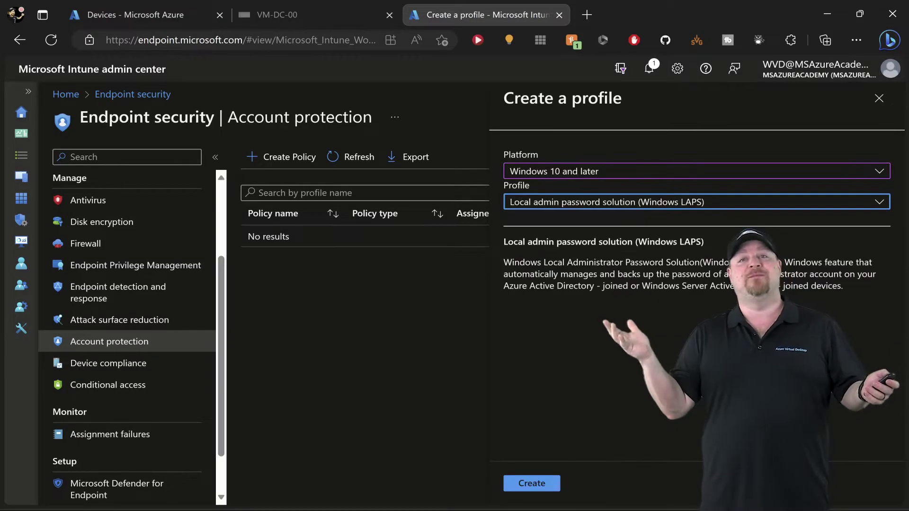
pyautogui.click(532, 483)
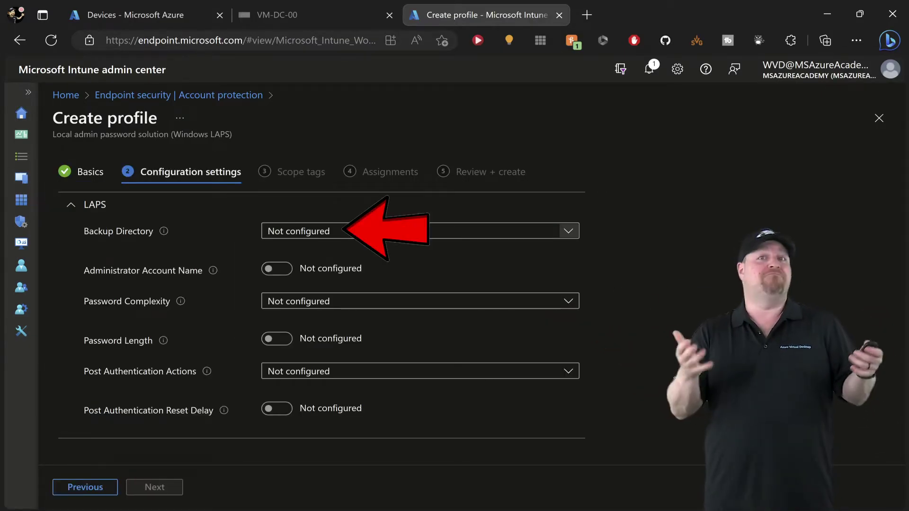
pyautogui.click(473, 231)
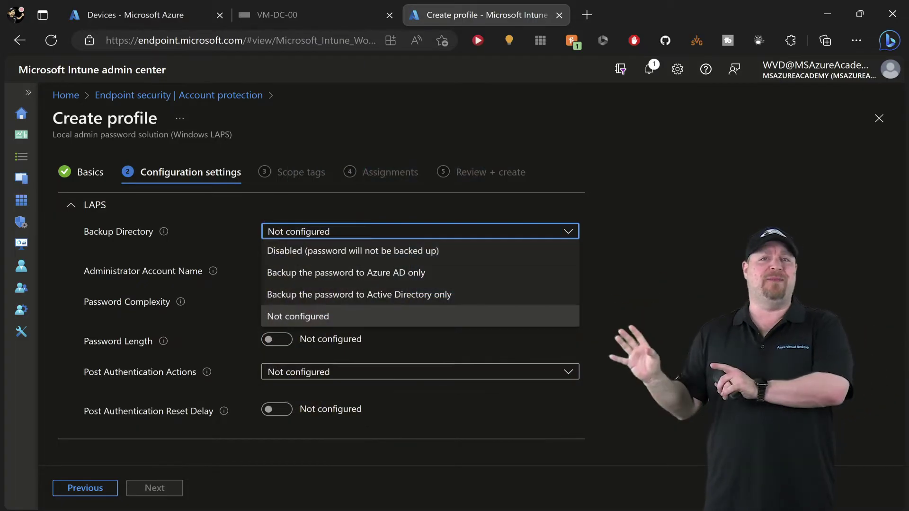
# Back up LAPS passwords to Azure AD only and turn on a custom administrator account name
pyautogui.click(346, 273)
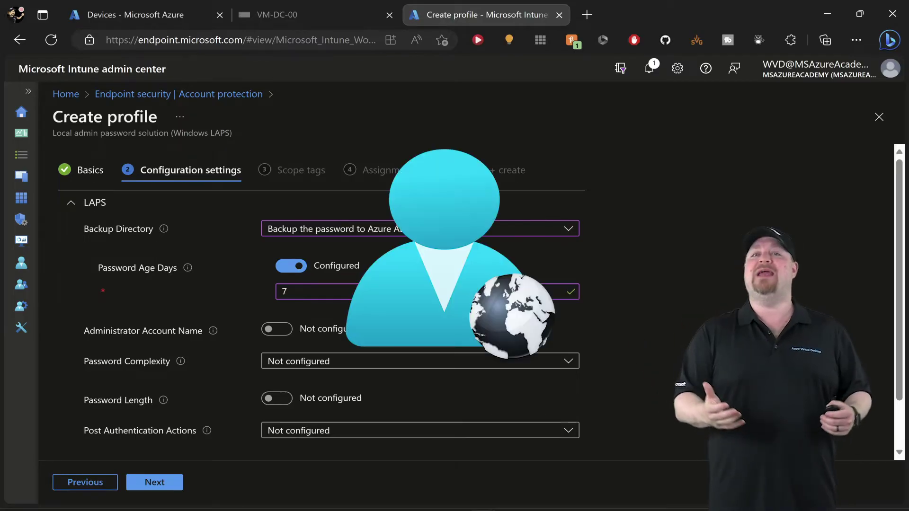
pyautogui.click(277, 329)
pyautogui.scroll(-1, 332, 308)
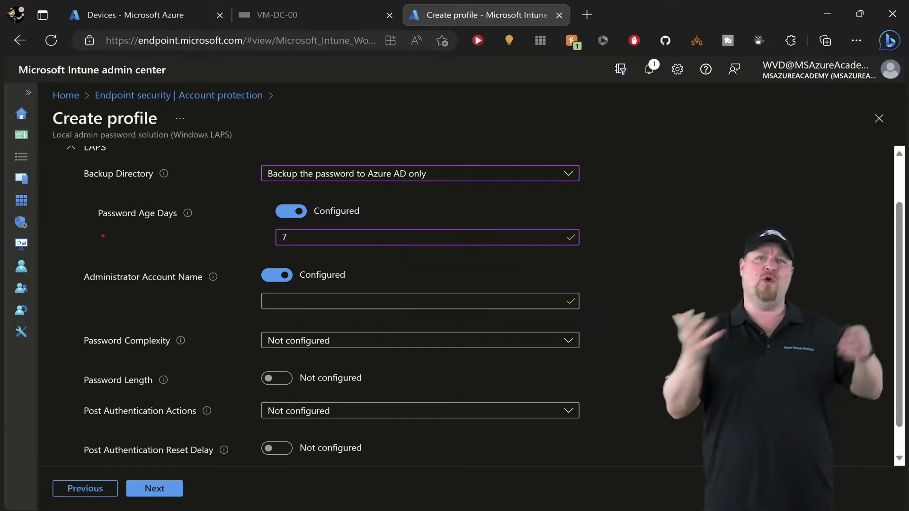
# Enter 'Intad' as the managed administrator account name
pyautogui.write('Intad')
pyautogui.press('Tab')
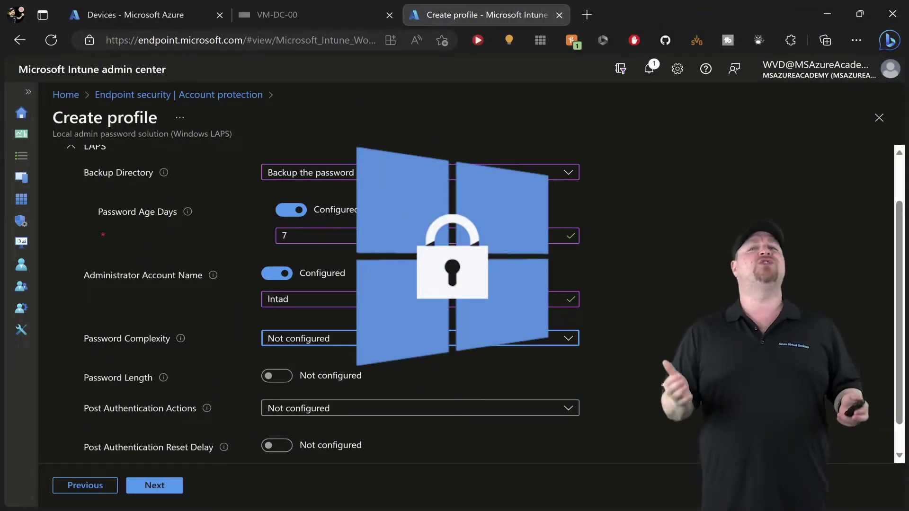
pyautogui.press('space')
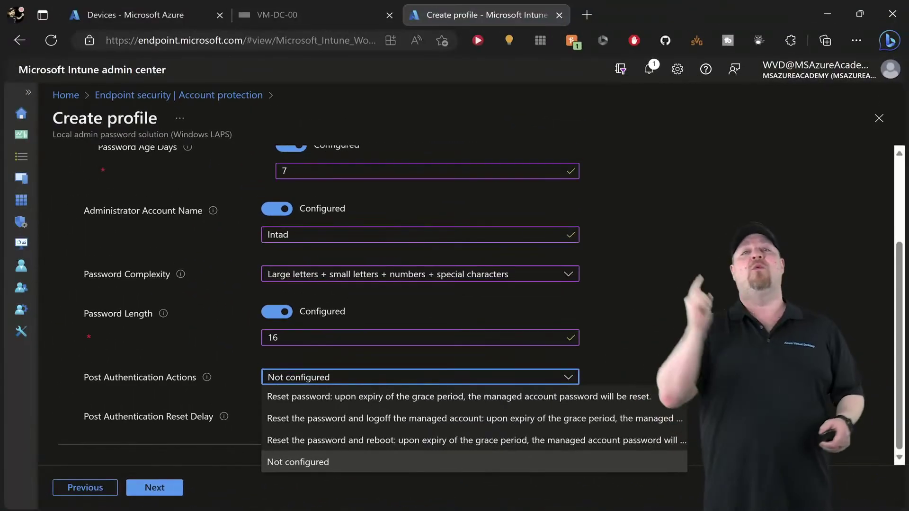
# Choose 'Reset the password and logoff the managed account' as the post-authentication action
pyautogui.click(464, 418)
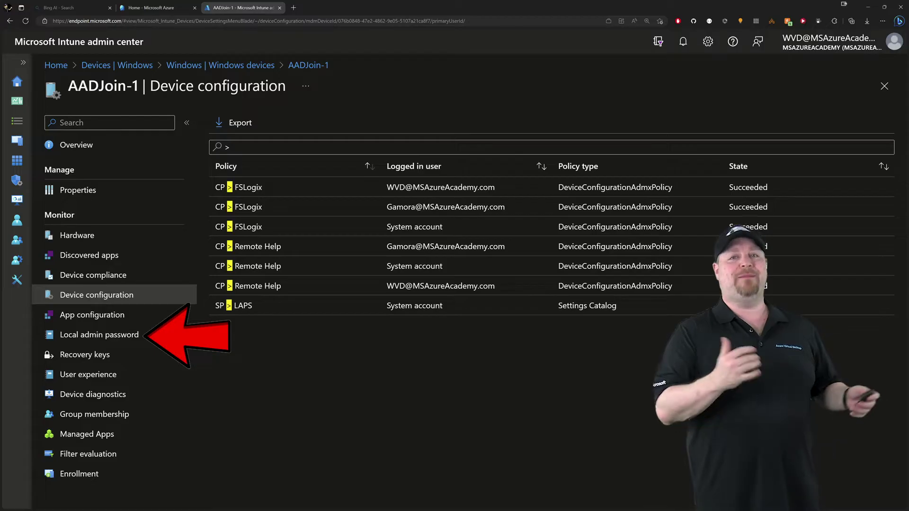
# Open the Local admin password page for device AADJoin-1
pyautogui.click(99, 335)
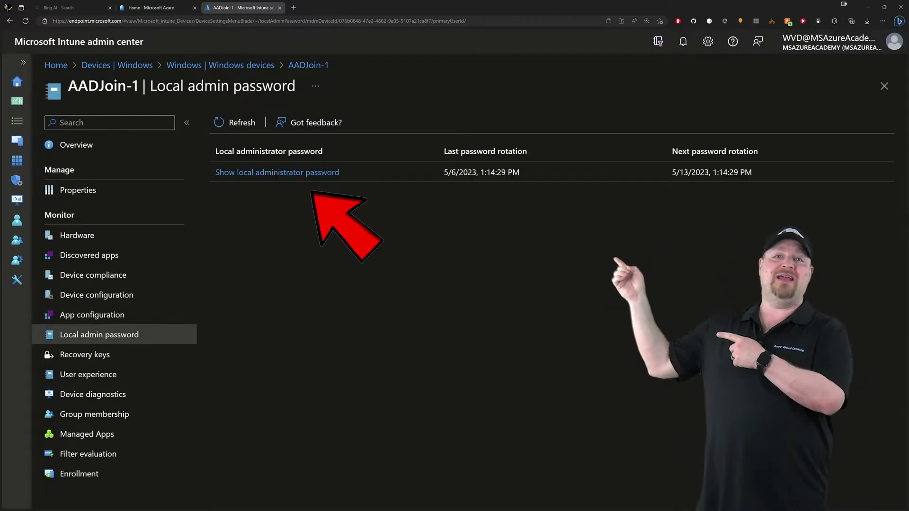
# Use 'Show local administrator password' to display AADJoin-1's admin password
pyautogui.click(276, 172)
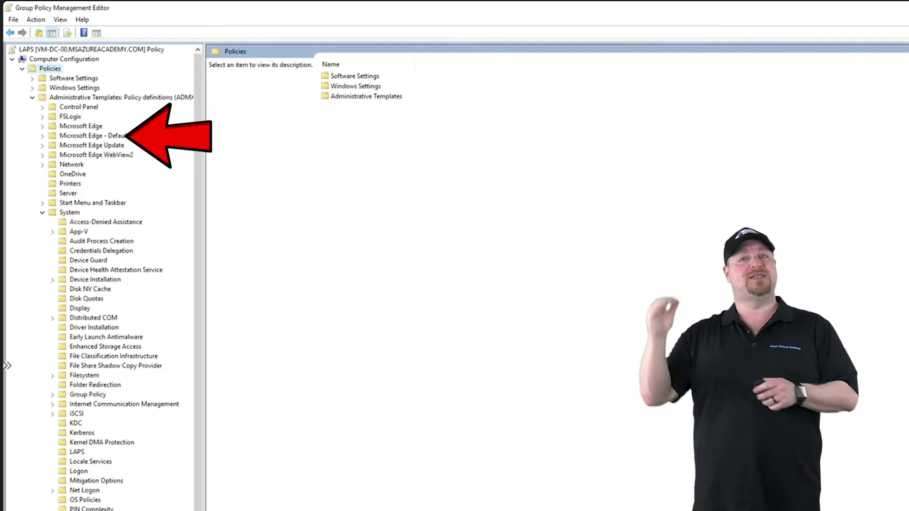
# Enable 'Configure password backup directory' with Azure Active Directory as the backup directory
pyautogui.click(77, 451)
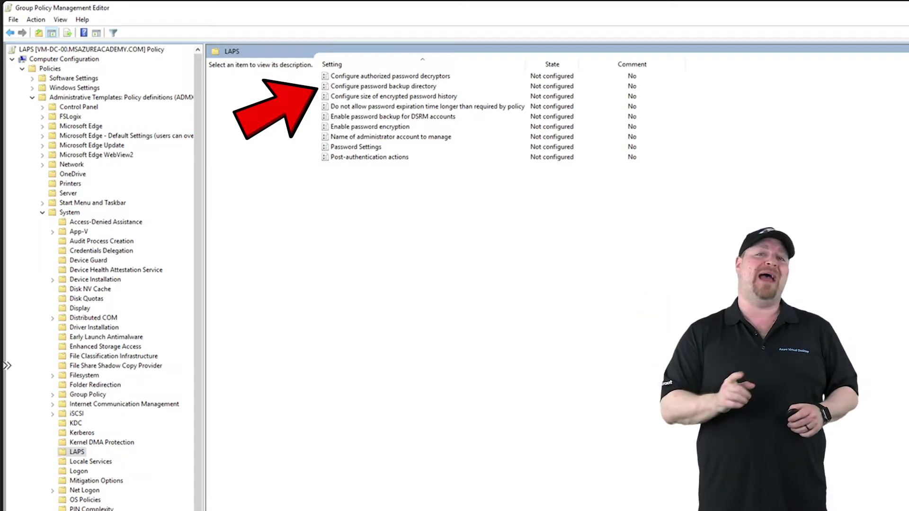
pyautogui.doubleClick(384, 86)
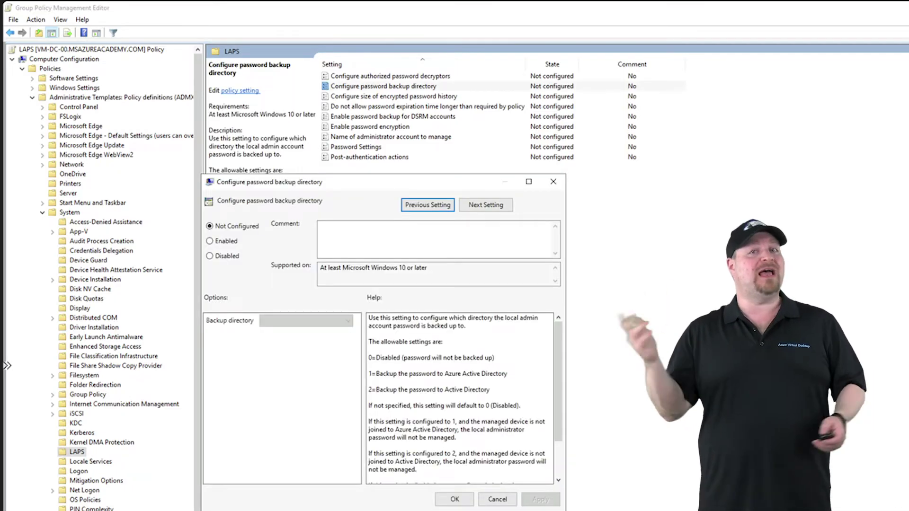
pyautogui.click(209, 241)
pyautogui.click(306, 320)
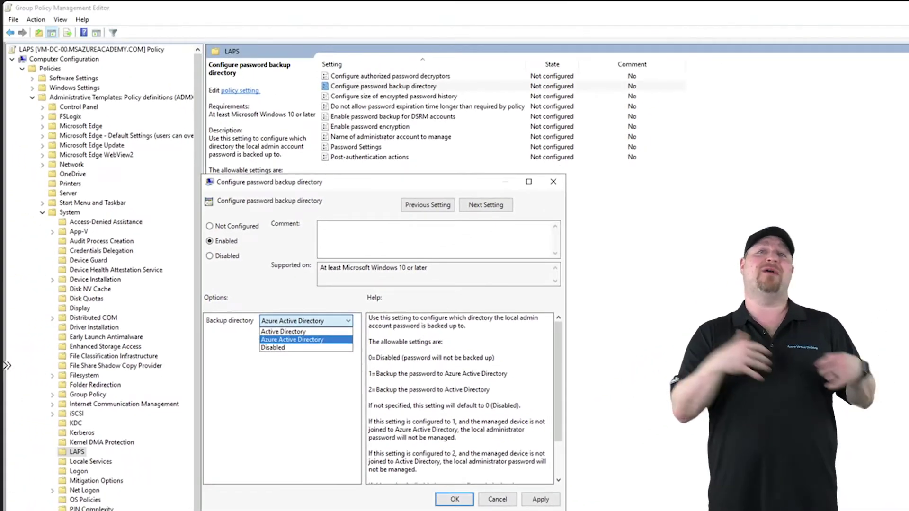
pyautogui.press('Return')
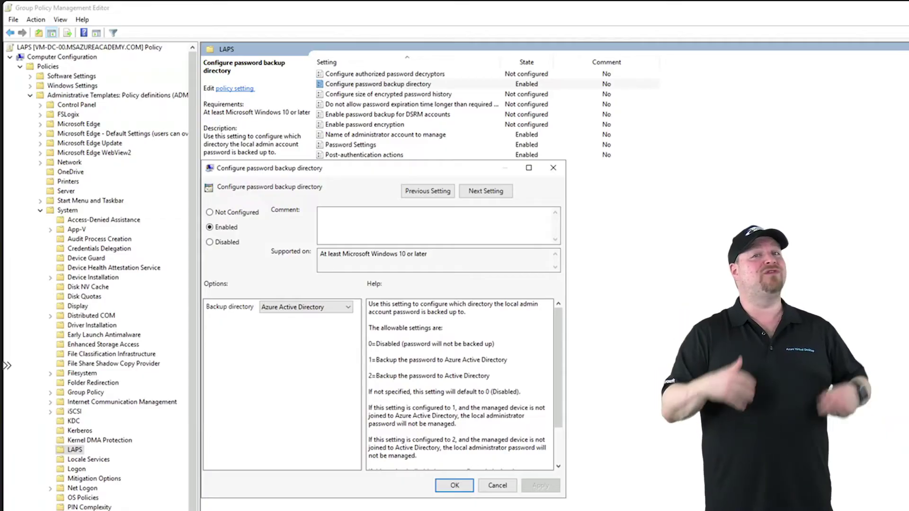
# Switch the backup directory to Active Directory and run the LAPS schema update
pyautogui.hotkey('alt', 'Down')
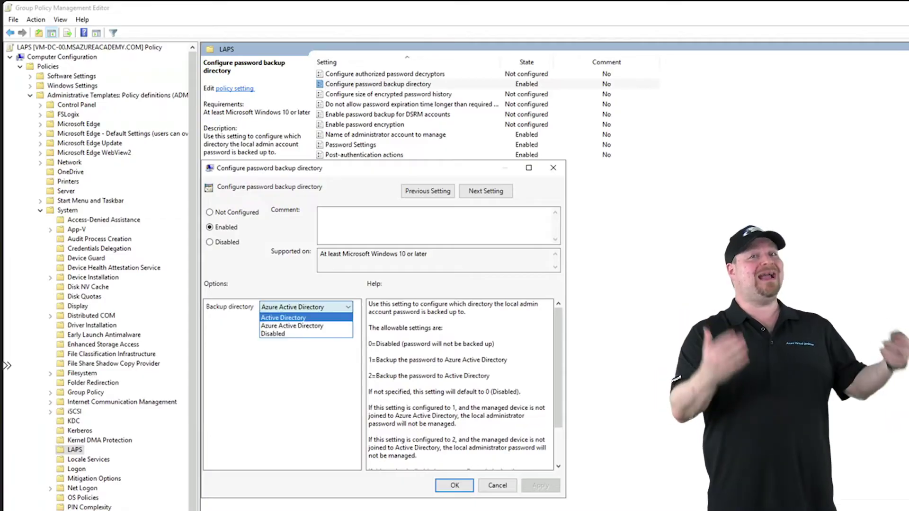
pyautogui.press('Return')
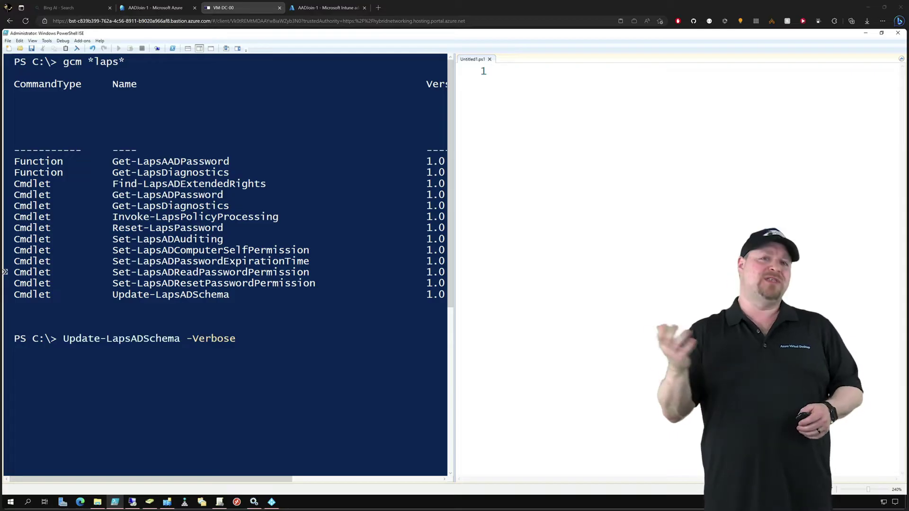
pyautogui.press('Return')
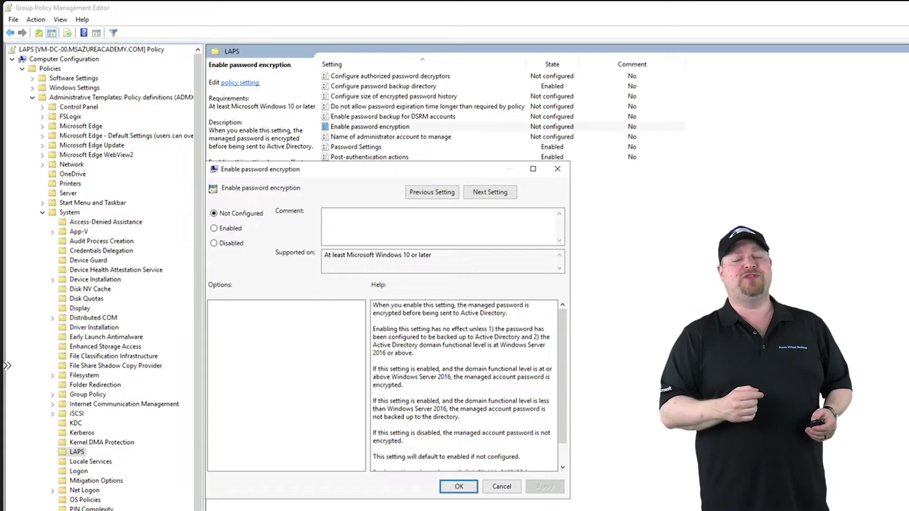
# Set 'Configure authorized password decryptors' to Enabled
pyautogui.hotkey('alt', 'e')
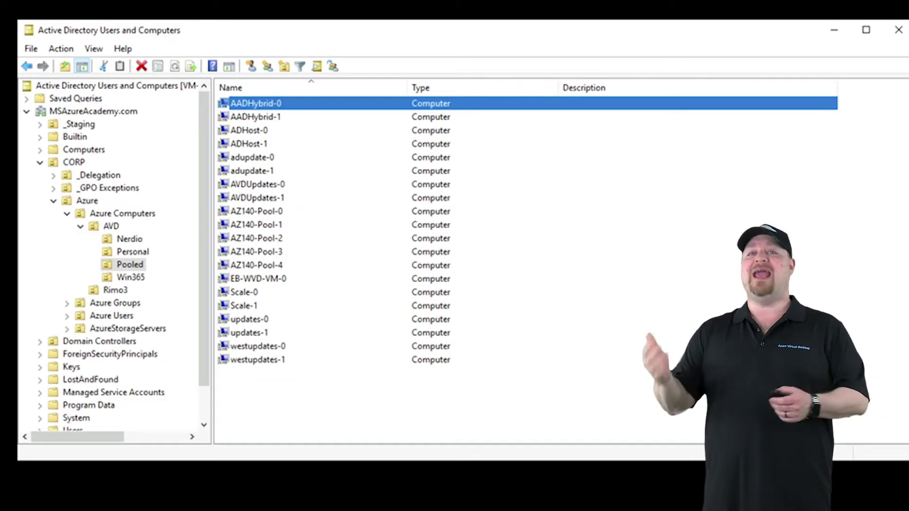
# Show the LAPS password details for the AADHybrid-0 computer in its Properties
pyautogui.press('Return')
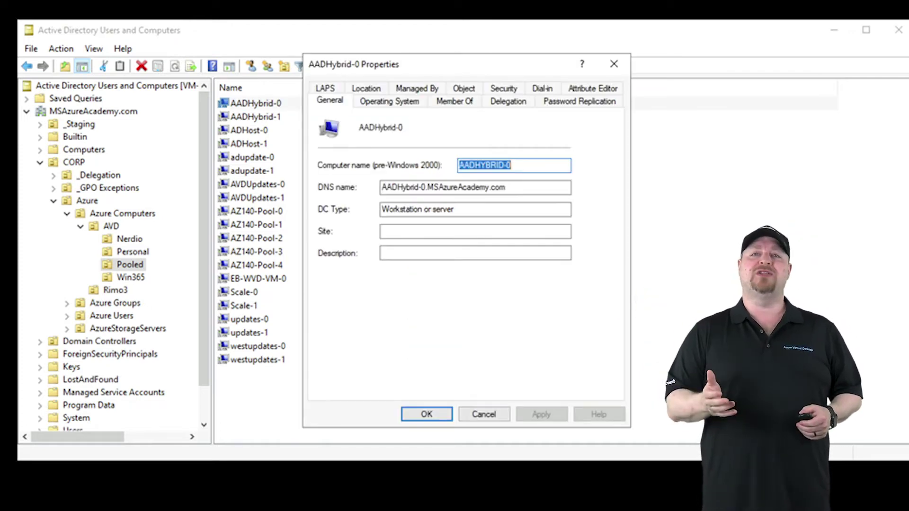
pyautogui.hotkey('ctrl', 'shift', 'Tab')
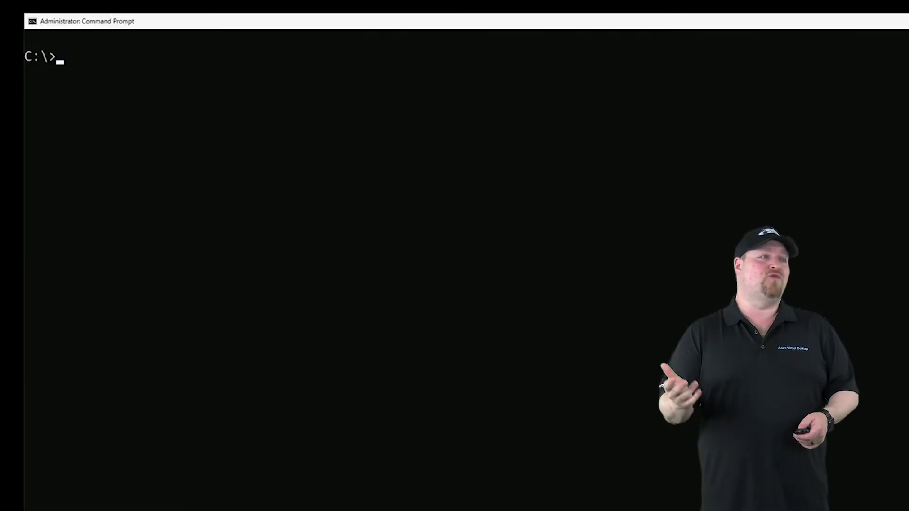
# Run rsop to check the resultant LAPS policy on the machine
pyautogui.write('rsop')
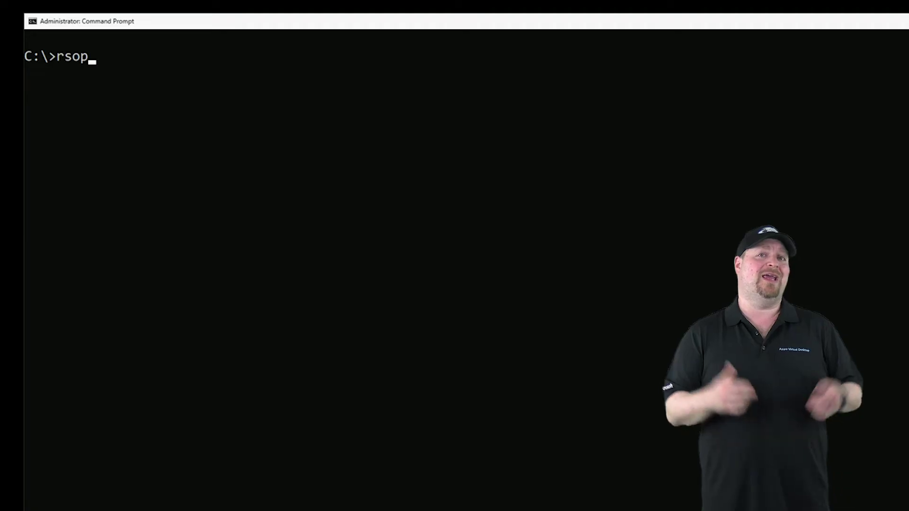
pyautogui.press('Return')
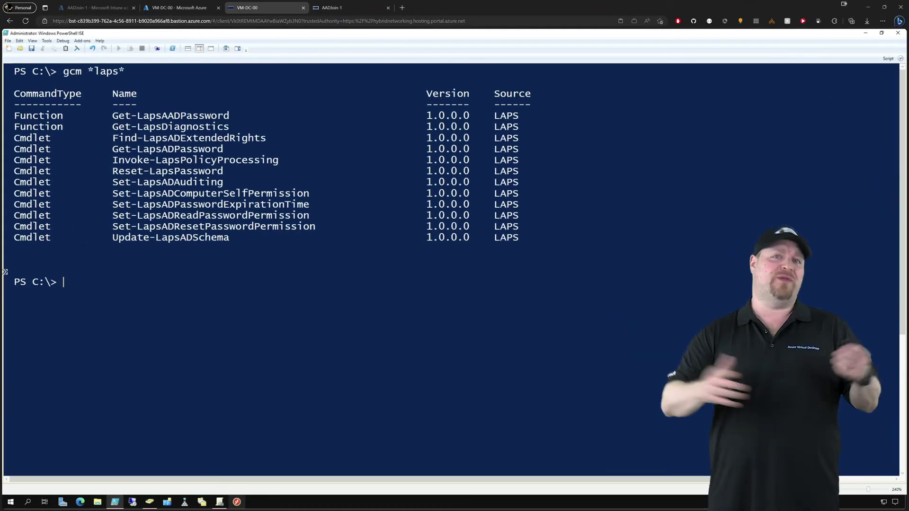
# Run Get-LapsADPassword for AADHybrid-1 with -AsPlainText -IncludeHistory
pyautogui.hotkey('ctrl', 'v')
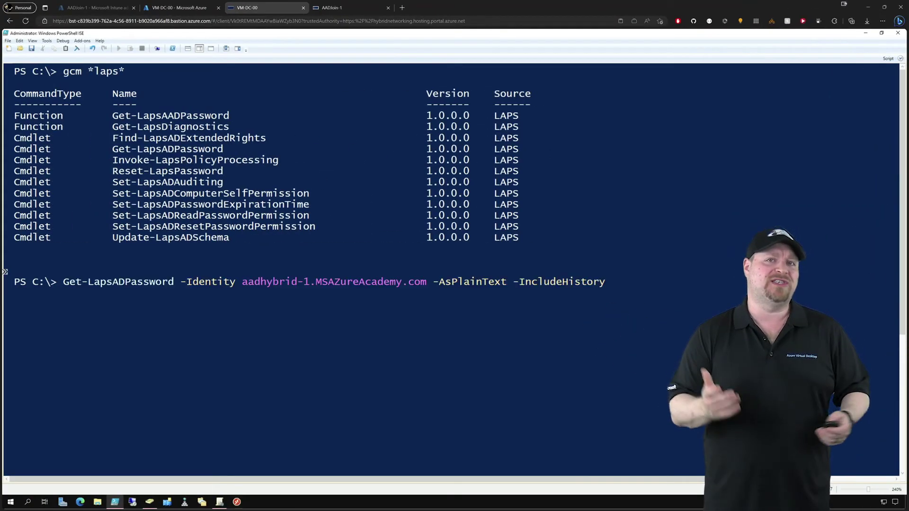
pyautogui.press('Return')
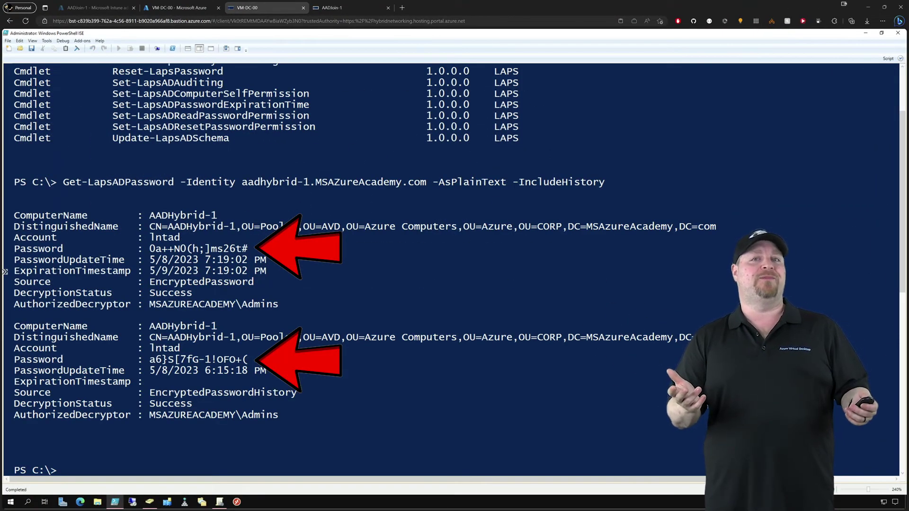